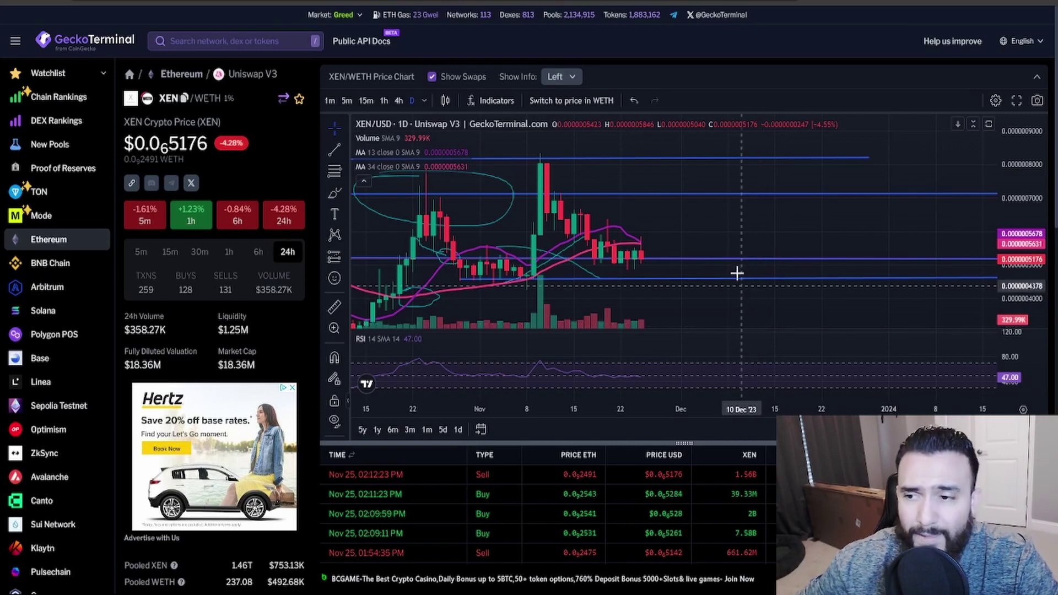
# - Pan and rescale the daily XEN/WETH chart to frame the latest November candles
pyautogui.moveTo(789, 217); pyautogui.dragTo(764, 224)
pyautogui.moveTo(1018, 182); pyautogui.dragTo(1018, 214)
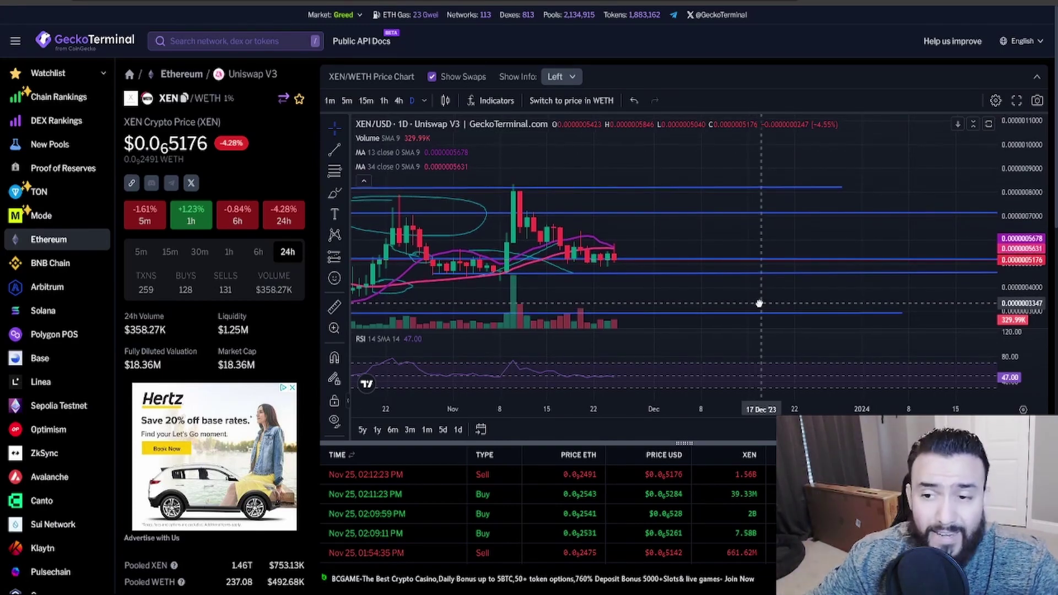
pyautogui.moveTo(759, 296); pyautogui.dragTo(772, 294)
pyautogui.scroll(-4, 772, 295)
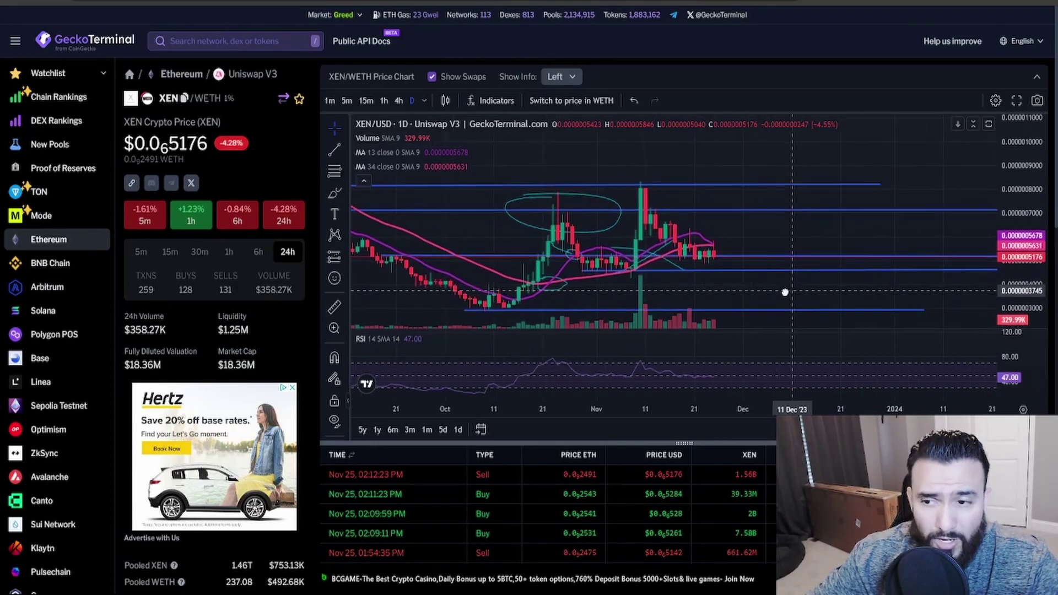
pyautogui.scroll(2, 785, 286)
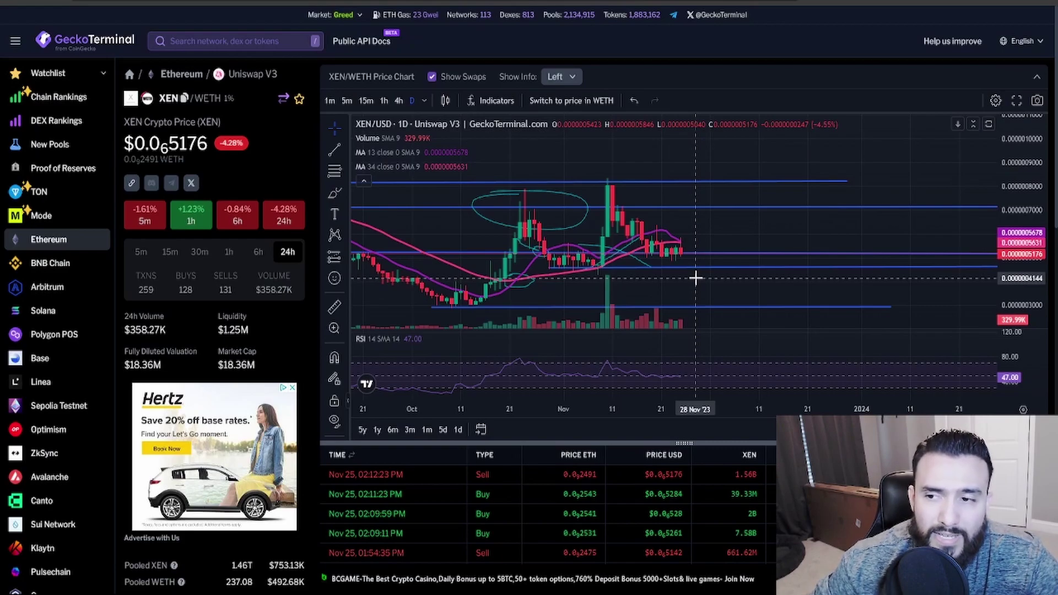
pyautogui.moveTo(697, 279); pyautogui.dragTo(516, 294)
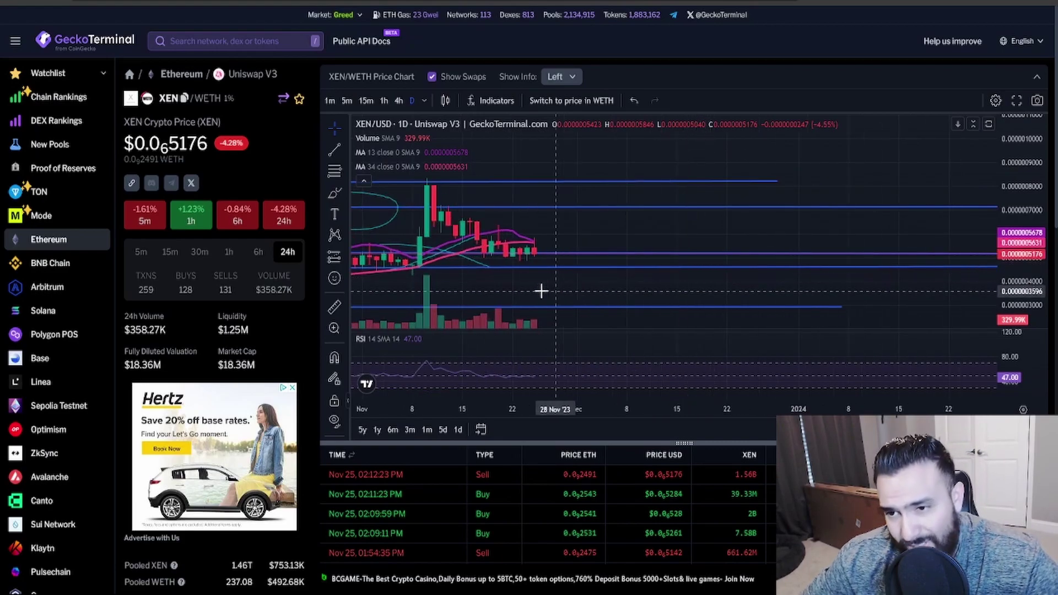
pyautogui.scroll(3, 516, 293)
pyautogui.scroll(3, 496, 281)
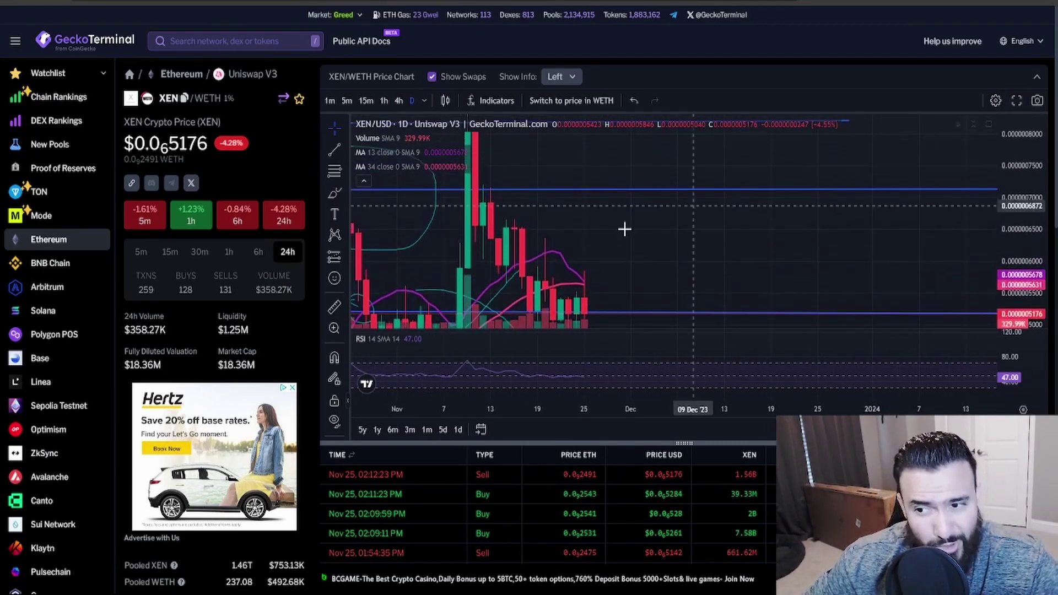
pyautogui.scroll(2, 478, 271)
pyautogui.scroll(-3, 479, 271)
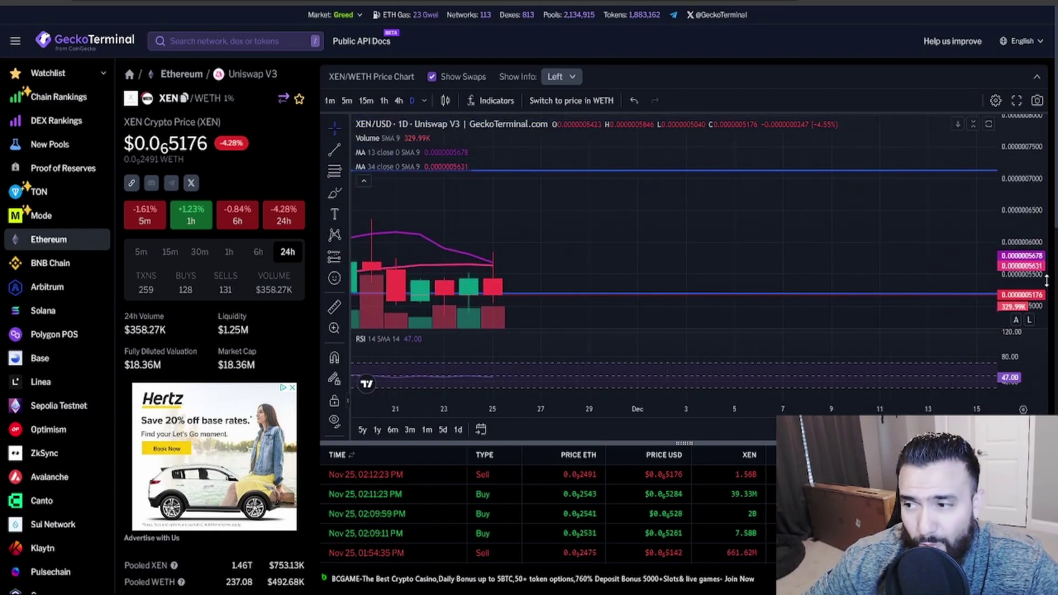
pyautogui.moveTo(1035, 249)
pyautogui.mouseDown()
pyautogui.moveTo(1035, 170)
pyautogui.moveTo(1035, 248)
pyautogui.mouseUp()
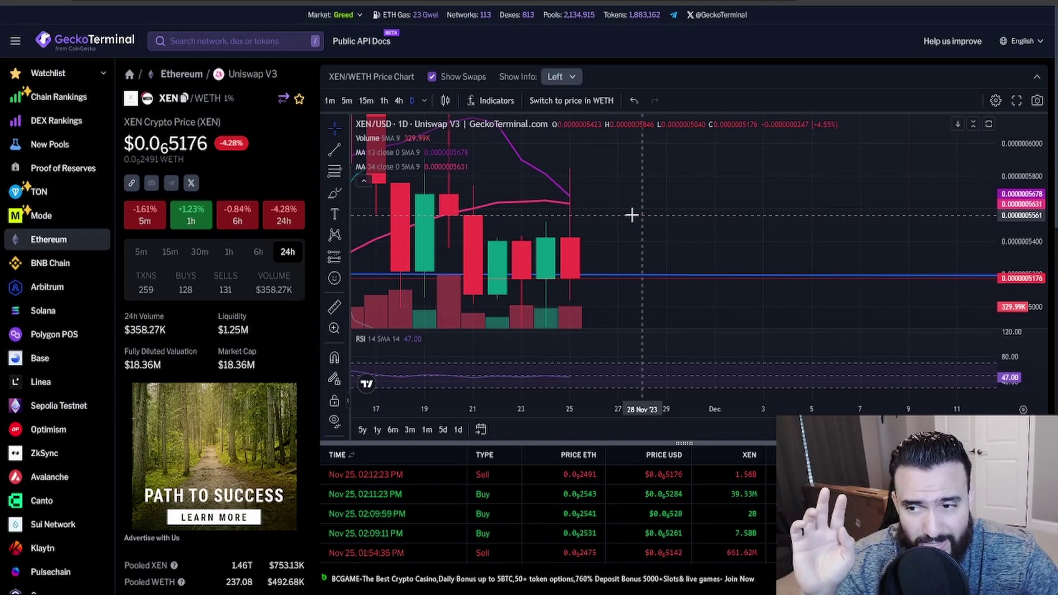
# - Pan the daily chart to show October through late November with the lower support lines
pyautogui.moveTo(632, 216); pyautogui.dragTo(745, 249)
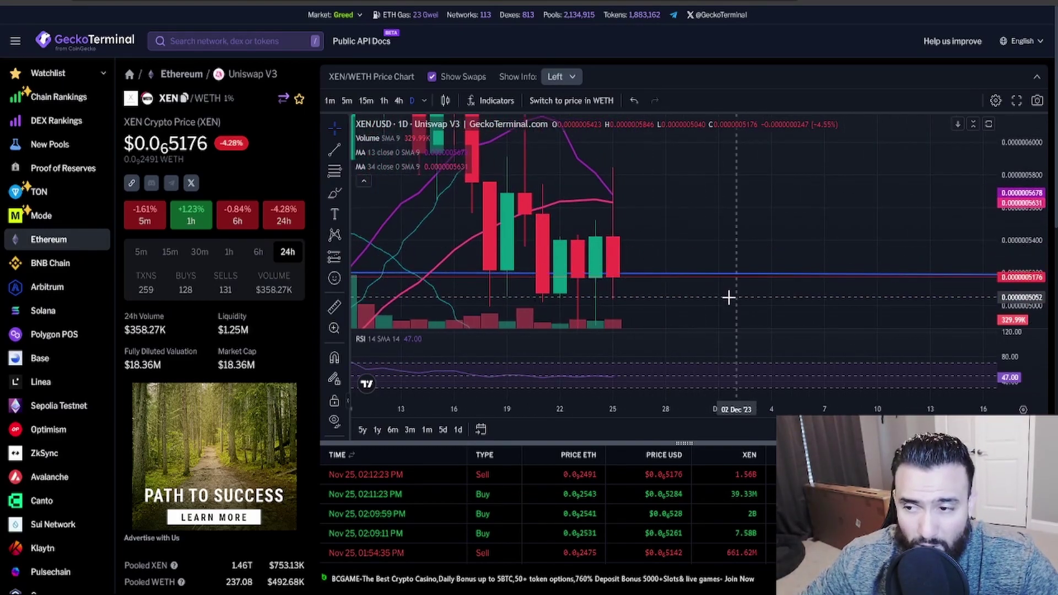
pyautogui.scroll(-2, 738, 302)
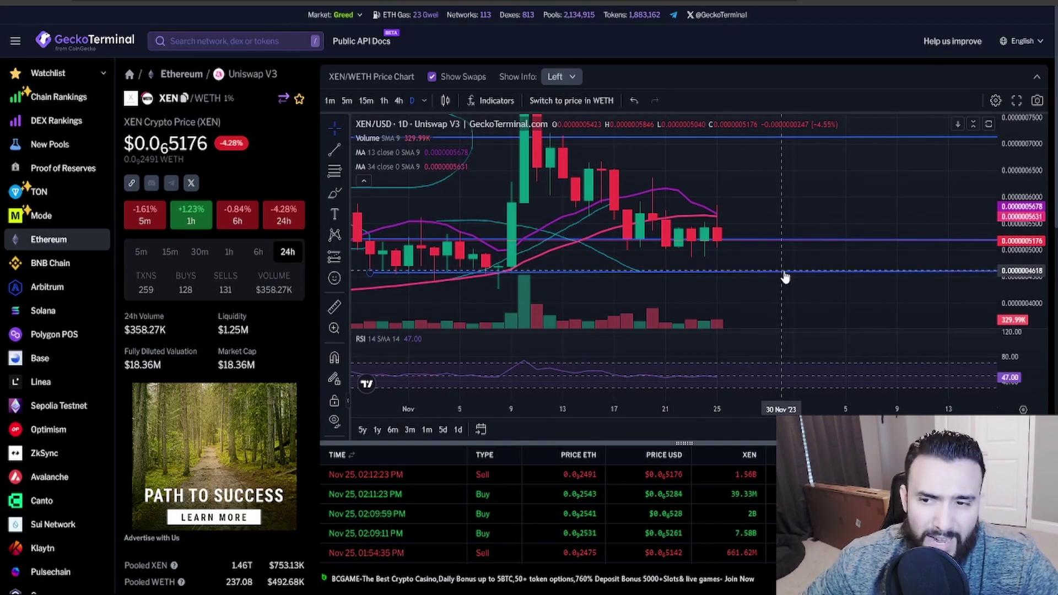
pyautogui.moveTo(785, 279); pyautogui.dragTo(753, 279)
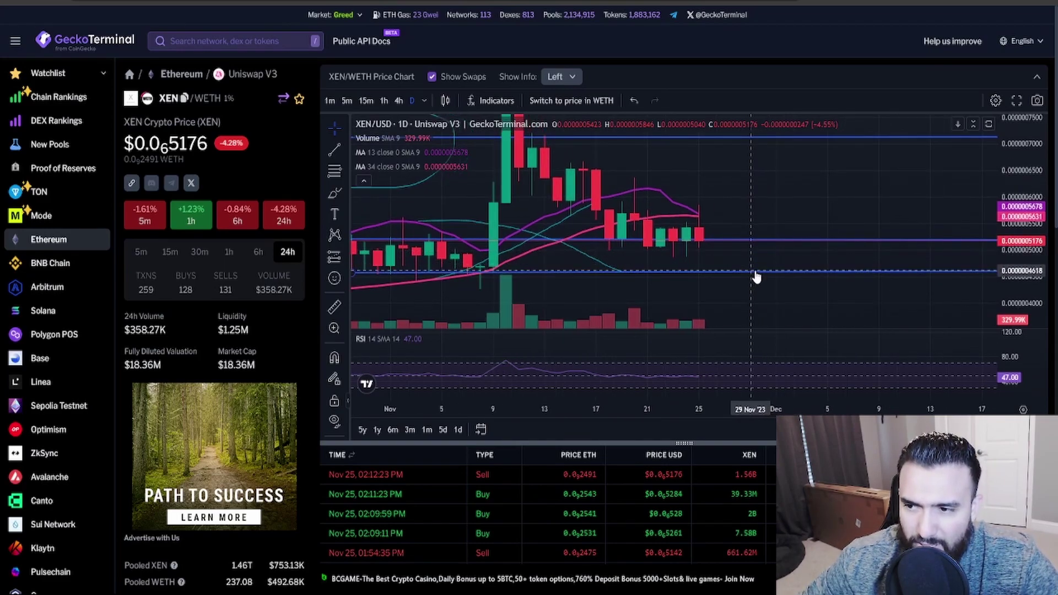
pyautogui.scroll(-3, 757, 280)
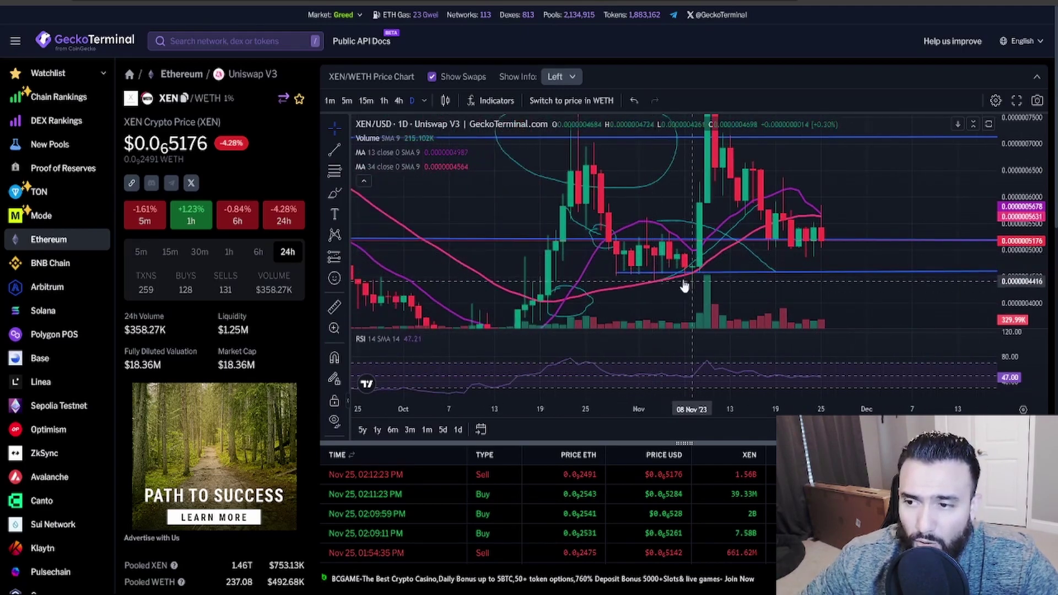
pyautogui.moveTo(772, 274); pyautogui.dragTo(693, 278)
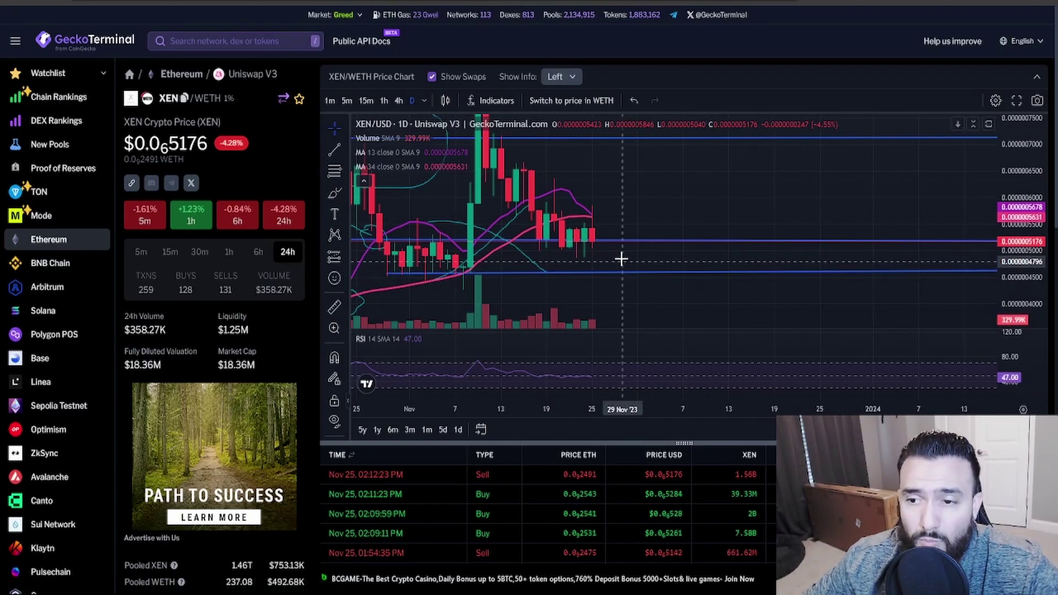
pyautogui.scroll(3, 666, 273)
pyautogui.scroll(3, 744, 265)
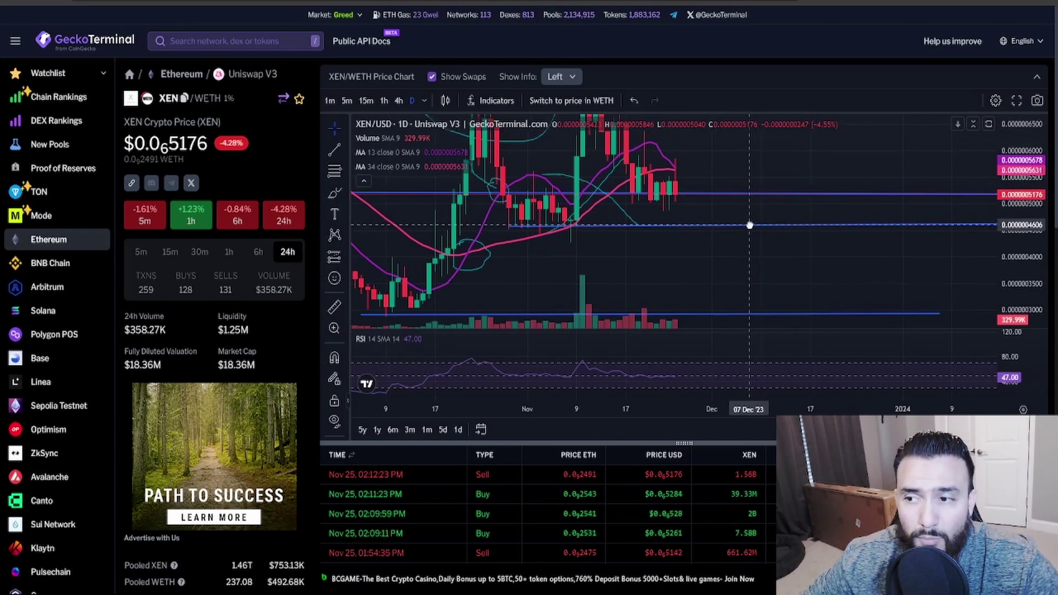
# - Draw a descending trend line from the mid-November peak to the latest candles
pyautogui.moveTo(711, 219)
pyautogui.mouseDown()
pyautogui.moveTo(731, 283)
pyautogui.moveTo(661, 282)
pyautogui.mouseUp()
pyautogui.moveTo(1028, 215); pyautogui.dragTo(1027, 273)
pyautogui.moveTo(334, 150)
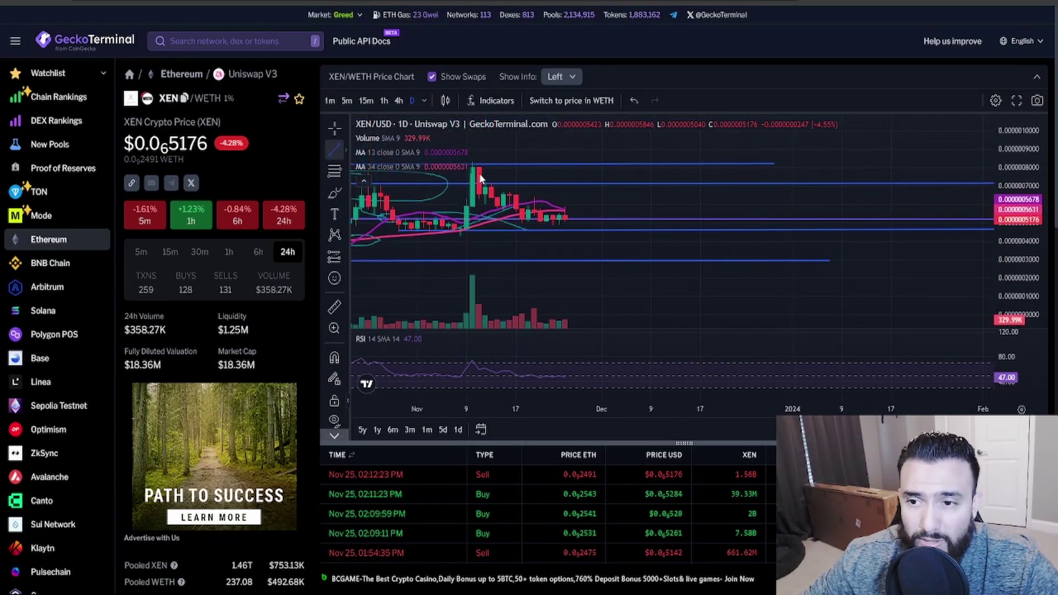
pyautogui.click(478, 166)
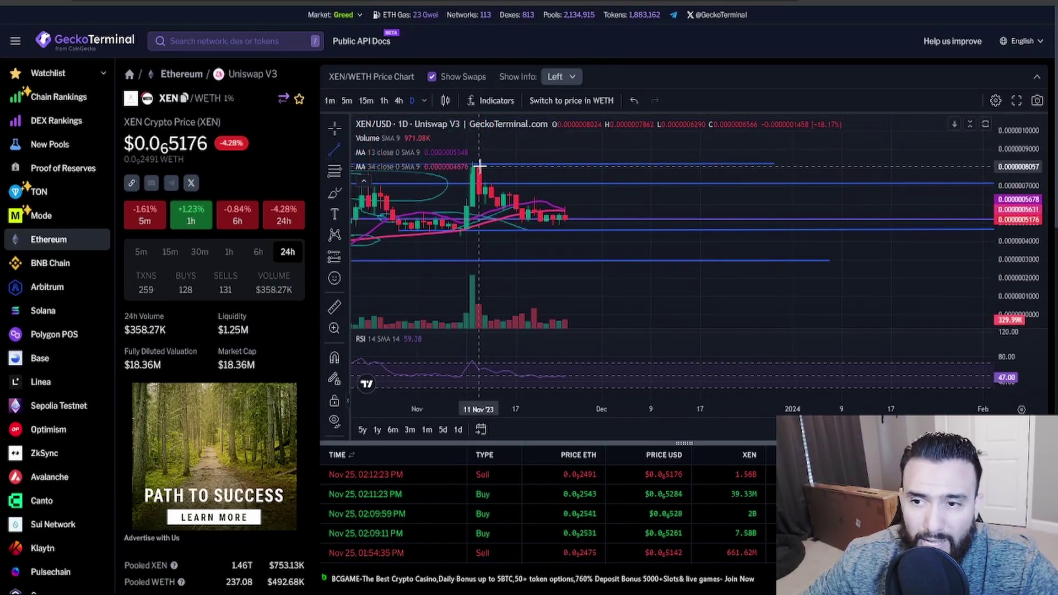
pyautogui.click(574, 216)
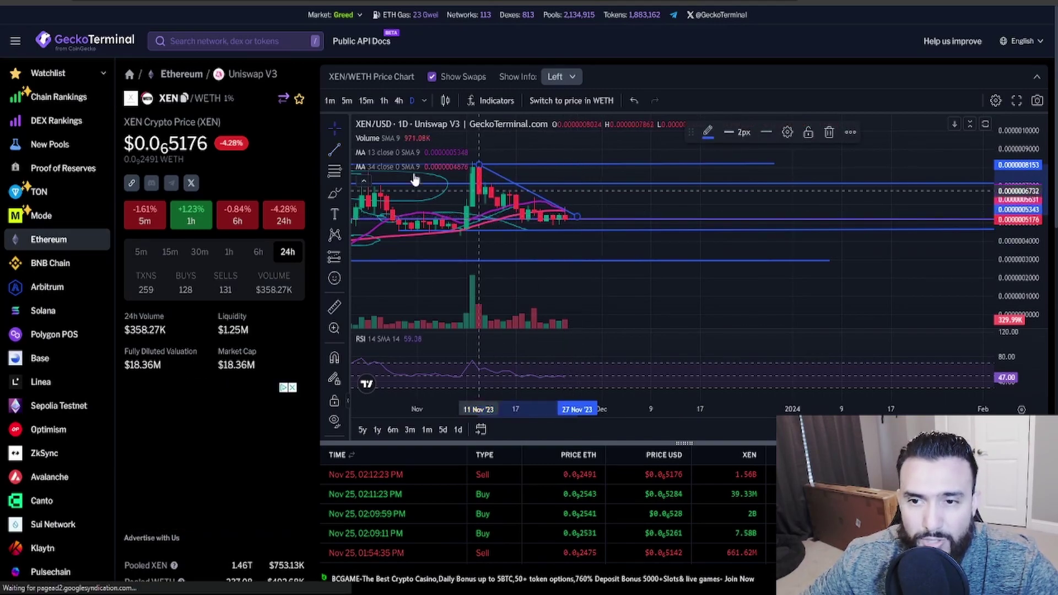
# - Draw a vertical projection line from the late-November candles down toward the lower support
pyautogui.click(334, 149)
pyautogui.click(467, 234)
pyautogui.click(585, 225)
pyautogui.click(570, 252)
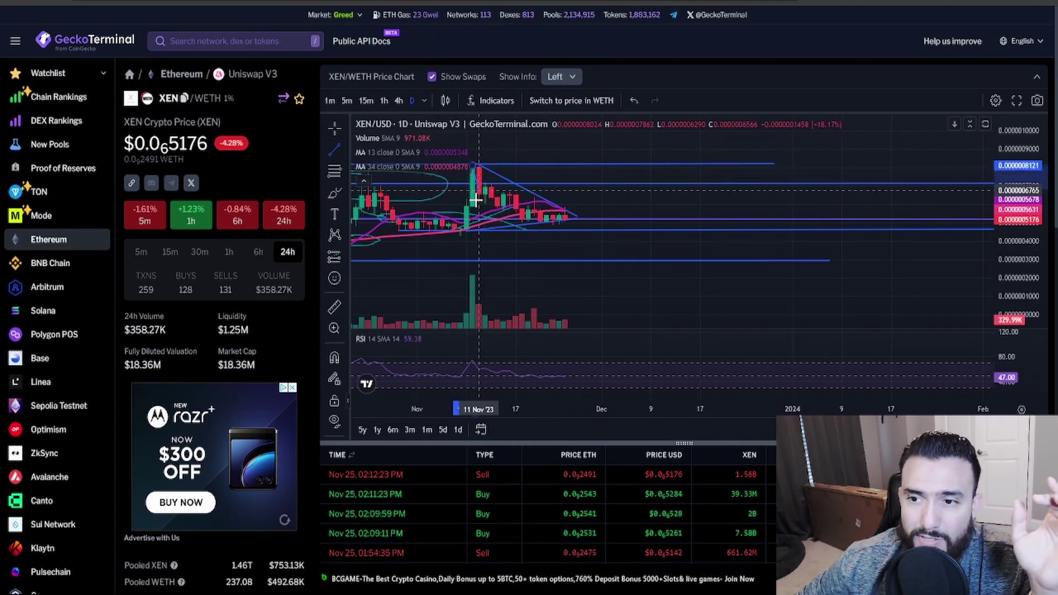
pyautogui.click(471, 229)
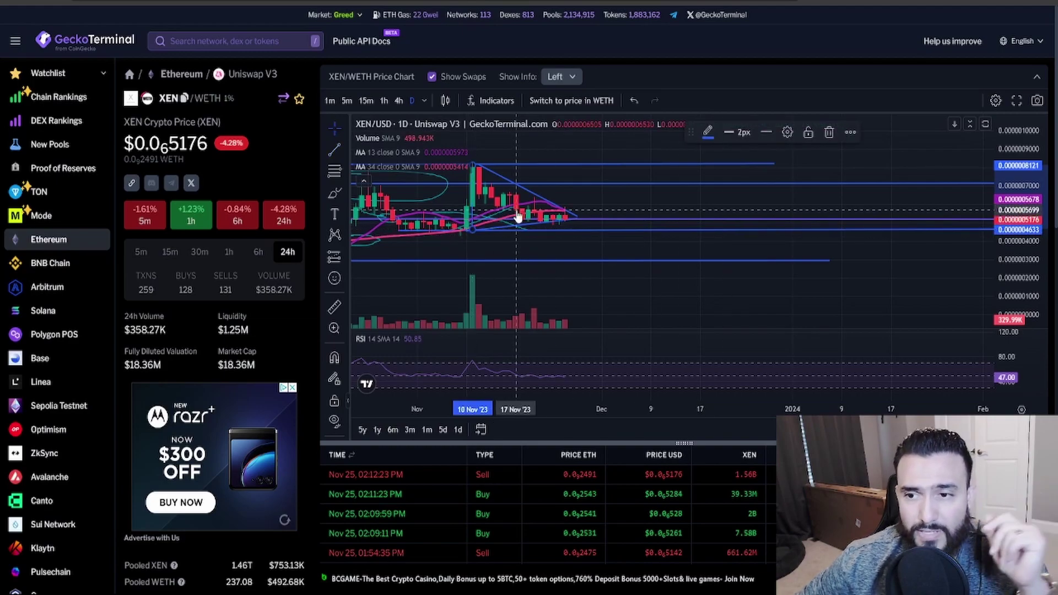
pyautogui.click(477, 172)
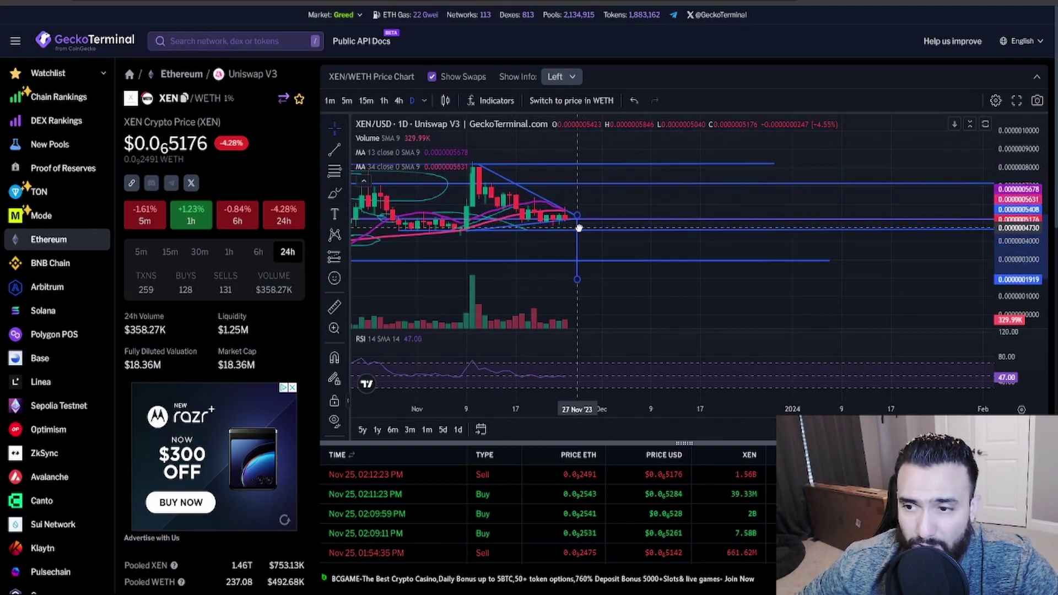
# - Extend the vertical projection line's lower end down to the lowest support level
pyautogui.moveTo(578, 227); pyautogui.dragTo(577, 229)
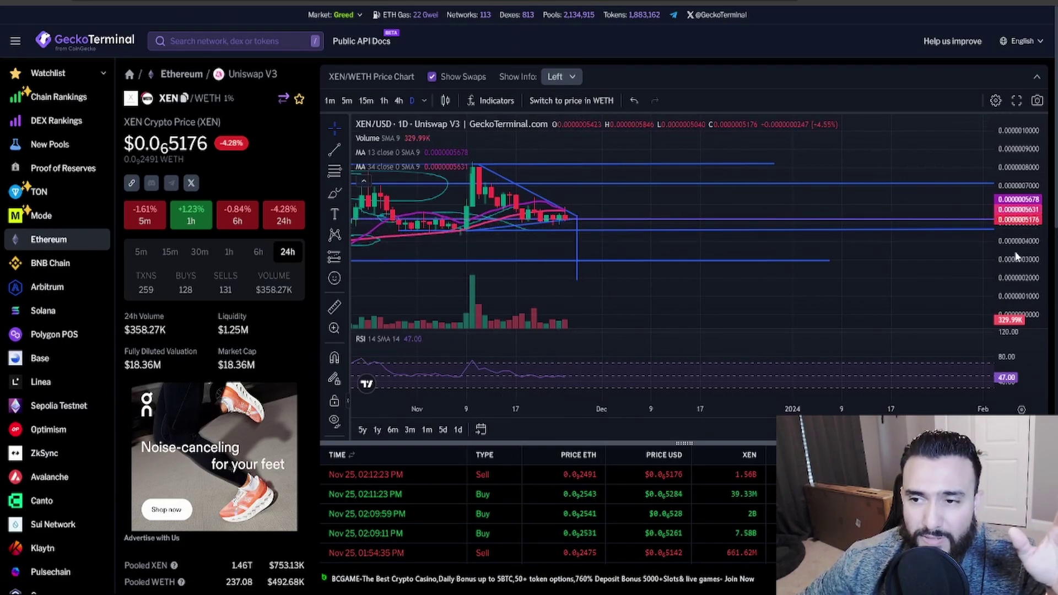
pyautogui.moveTo(637, 251)
pyautogui.mouseDown()
pyautogui.moveTo(744, 237)
pyautogui.moveTo(722, 265)
pyautogui.mouseUp()
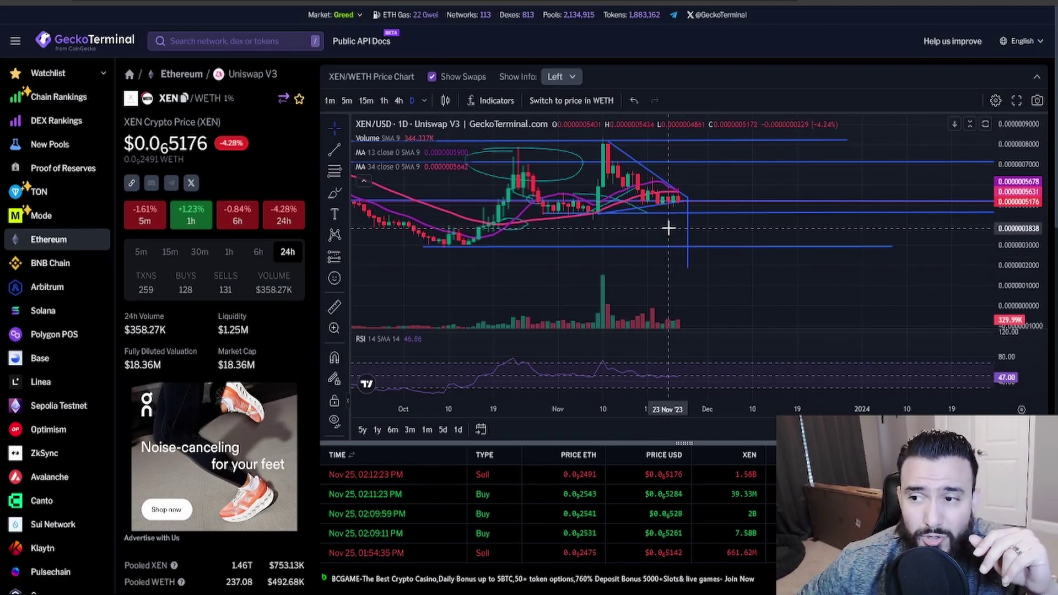
pyautogui.scroll(-2, 668, 227)
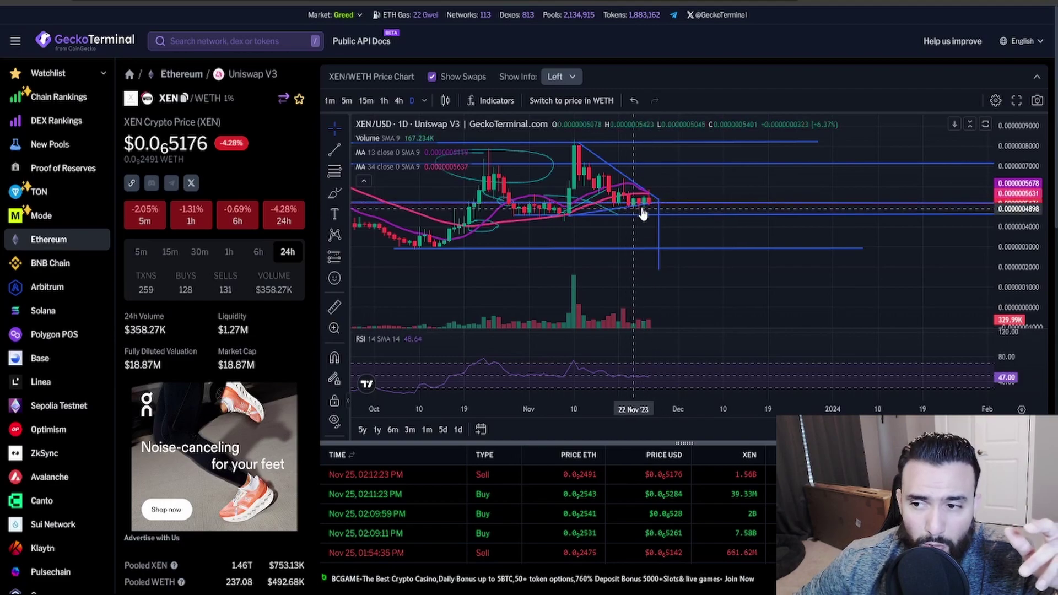
# - Compress the price scale so the triangle, drop line and support levels all fit
pyautogui.moveTo(1001, 232); pyautogui.dragTo(1001, 270)
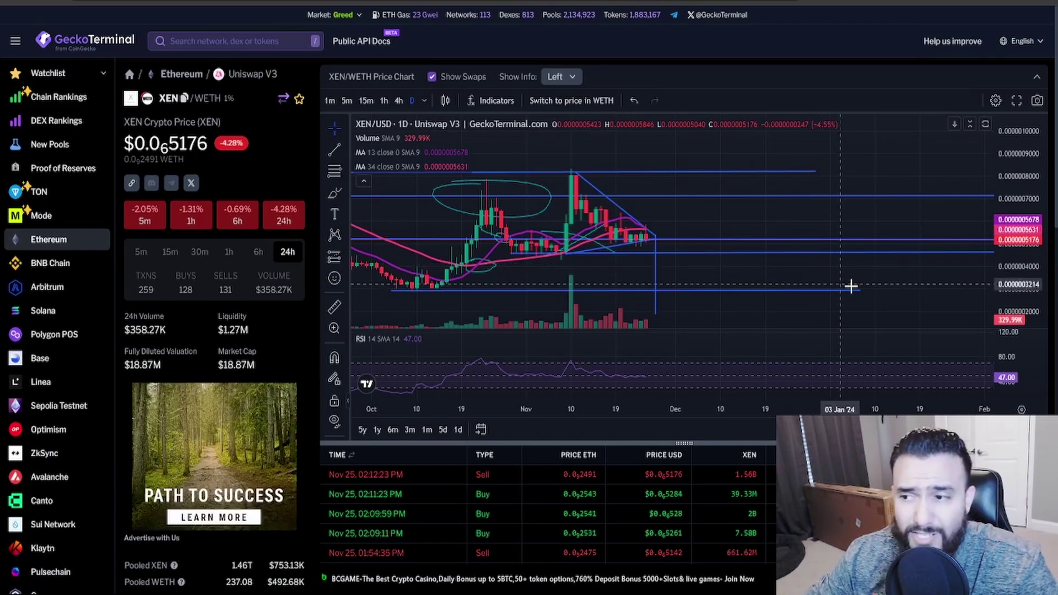
# - Pan the daily chart toward earlier history, spanning September into early 2024
pyautogui.moveTo(818, 267); pyautogui.dragTo(917, 248)
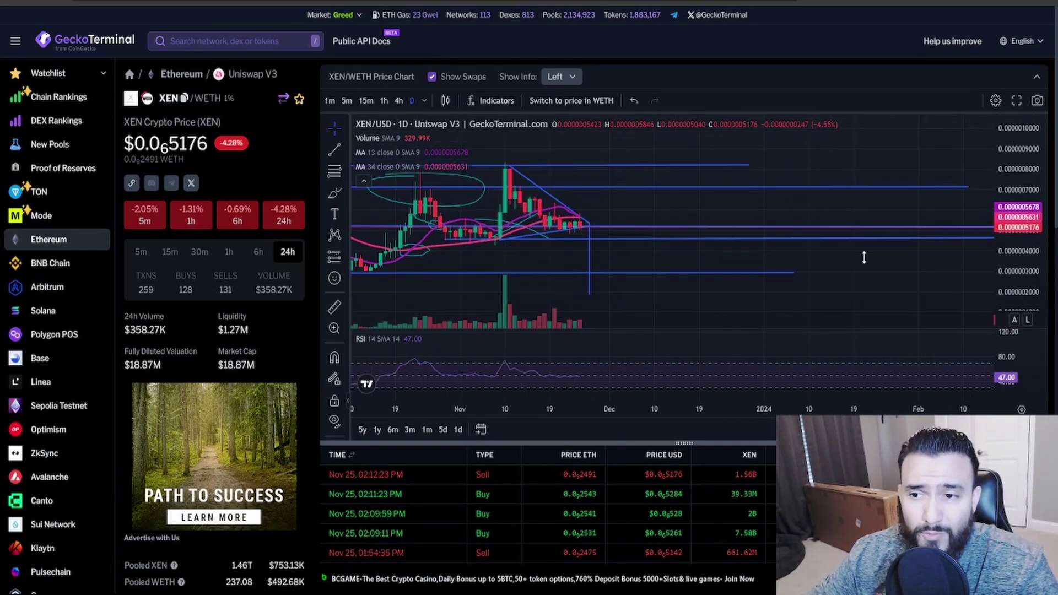
pyautogui.scroll(-4, 733, 269)
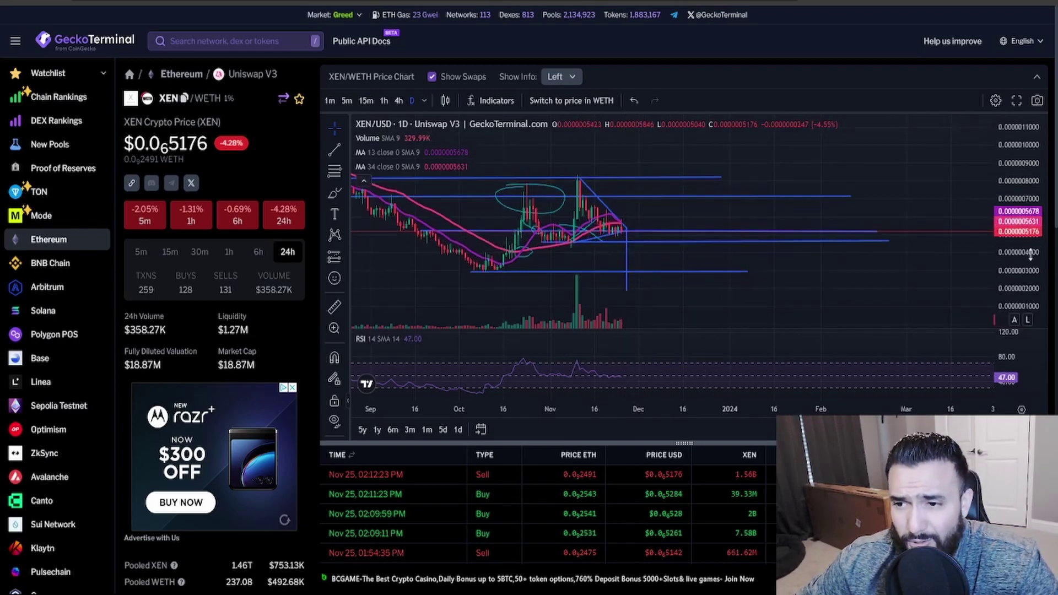
pyautogui.moveTo(1021, 207); pyautogui.dragTo(1022, 265)
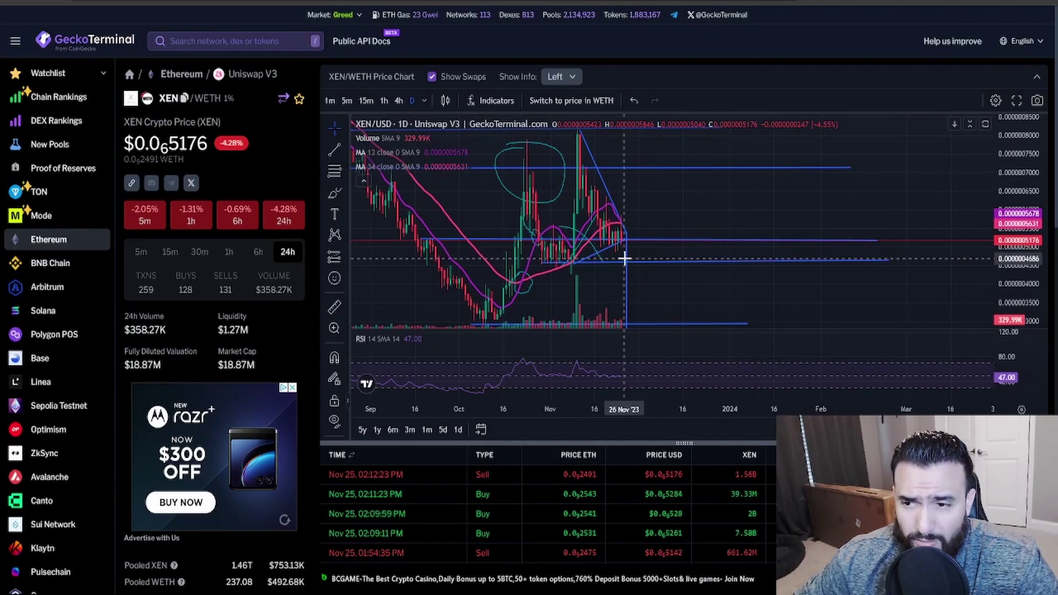
pyautogui.scroll(-4, 589, 309)
pyautogui.scroll(-4, 589, 309)
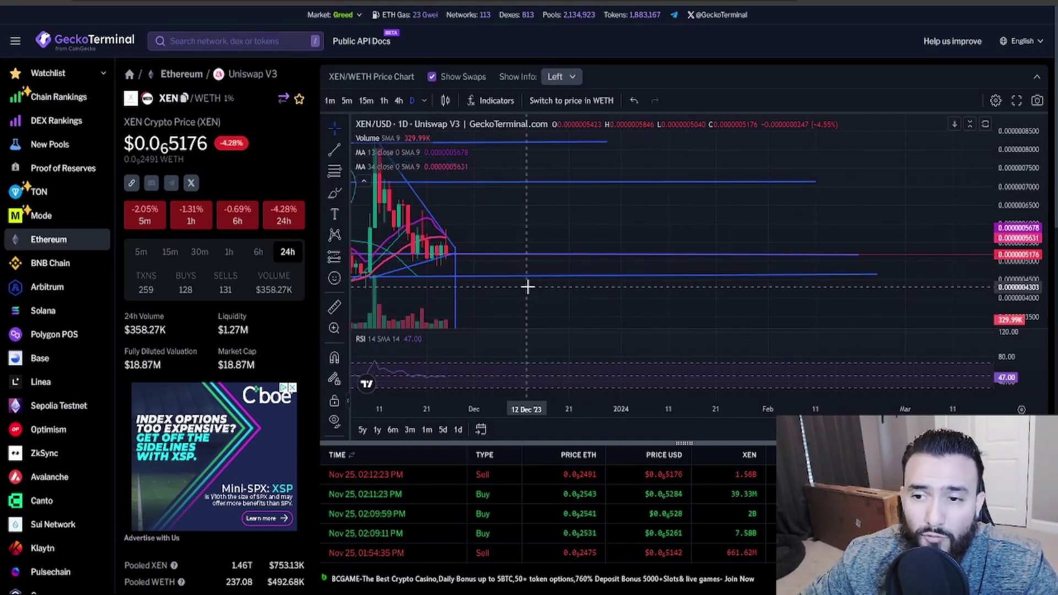
pyautogui.scroll(3, 628, 248)
pyautogui.moveTo(1024, 178); pyautogui.dragTo(1024, 207)
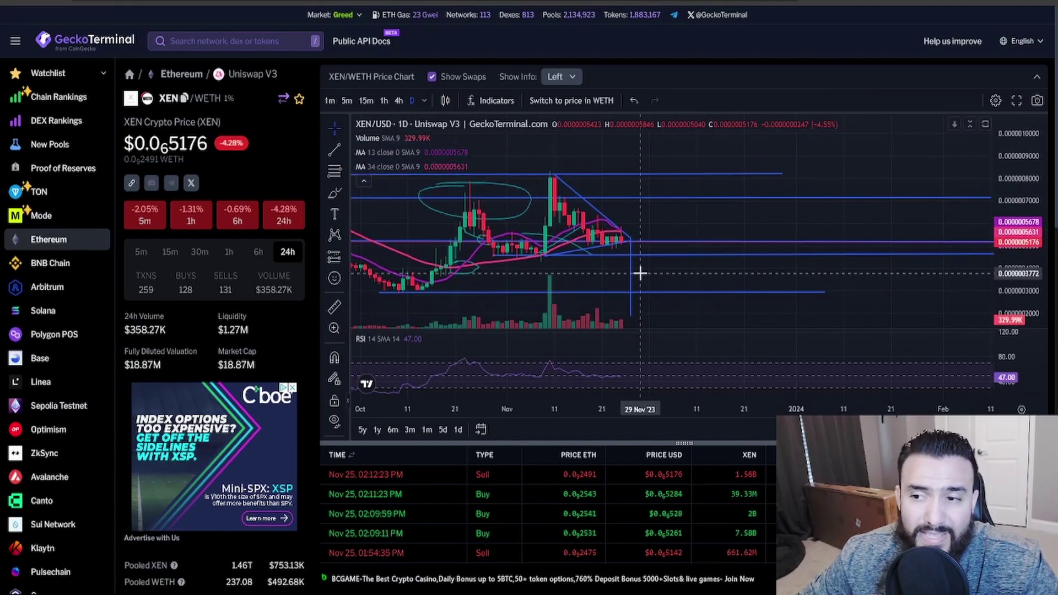
pyautogui.moveTo(671, 278); pyautogui.dragTo(636, 275)
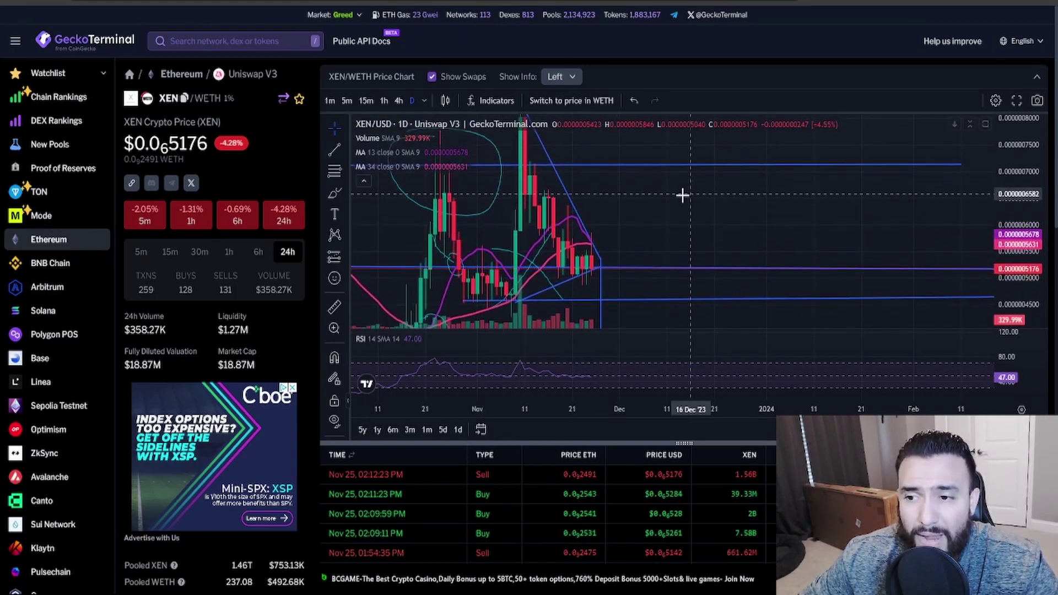
pyautogui.scroll(3, 635, 223)
pyautogui.scroll(2, 634, 223)
pyautogui.scroll(2, 612, 228)
pyautogui.scroll(2, 587, 232)
pyautogui.scroll(3, 583, 234)
pyautogui.scroll(-3, 583, 233)
pyautogui.scroll(3, 579, 248)
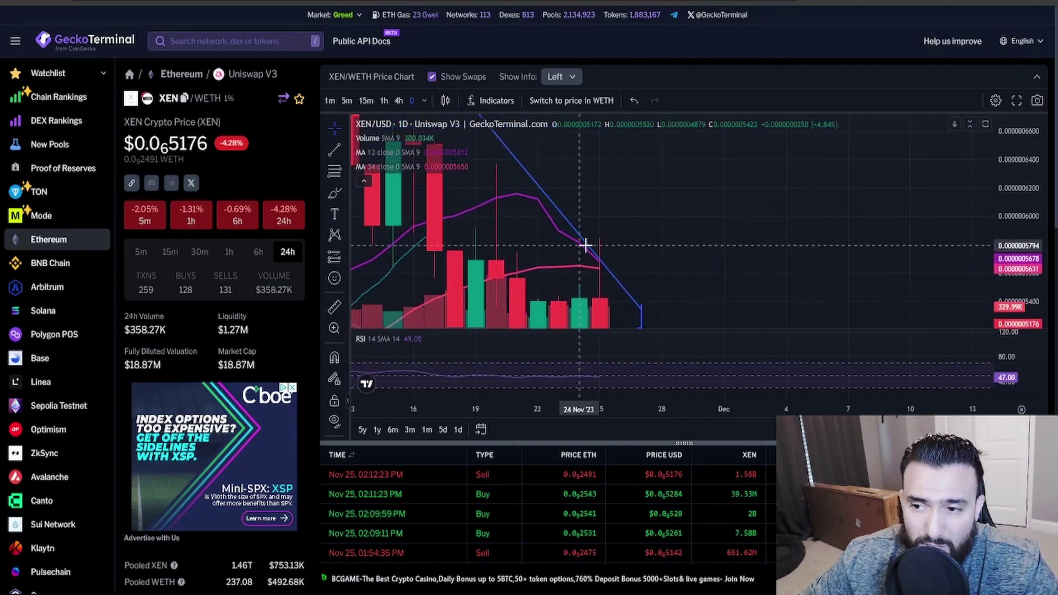
pyautogui.scroll(3, 579, 264)
pyautogui.scroll(-2, 575, 268)
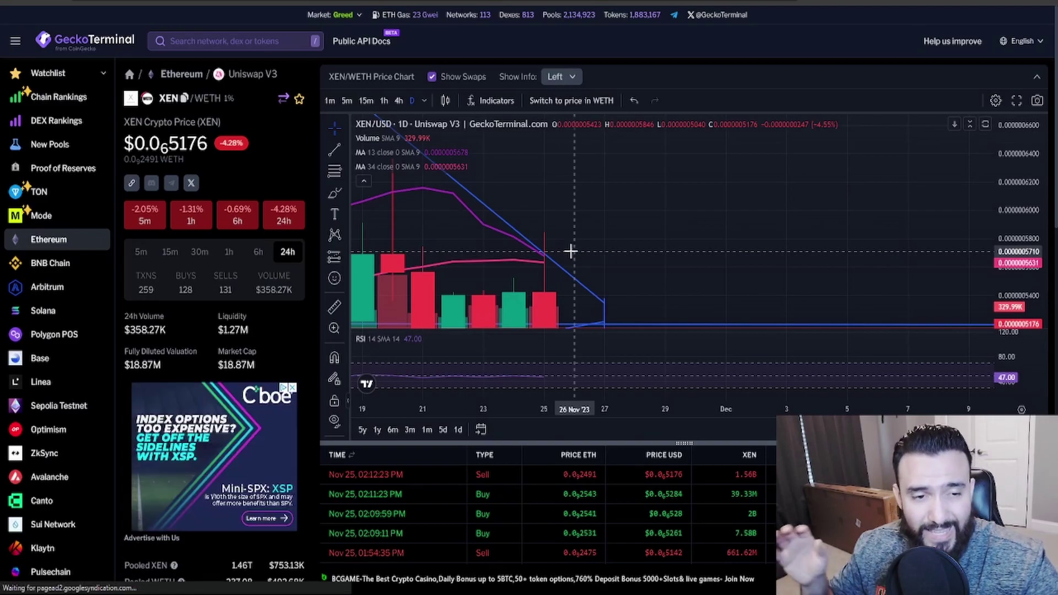
# - Switch the chart to 3-day candles and recentre it on the annotated triangle
pyautogui.click(422, 101)
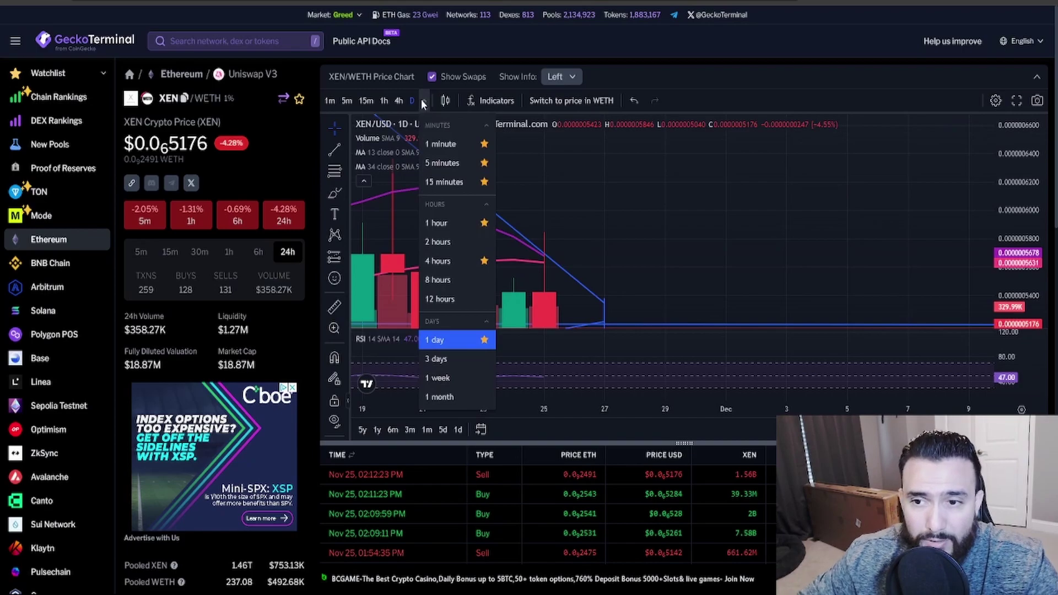
pyautogui.click(456, 360)
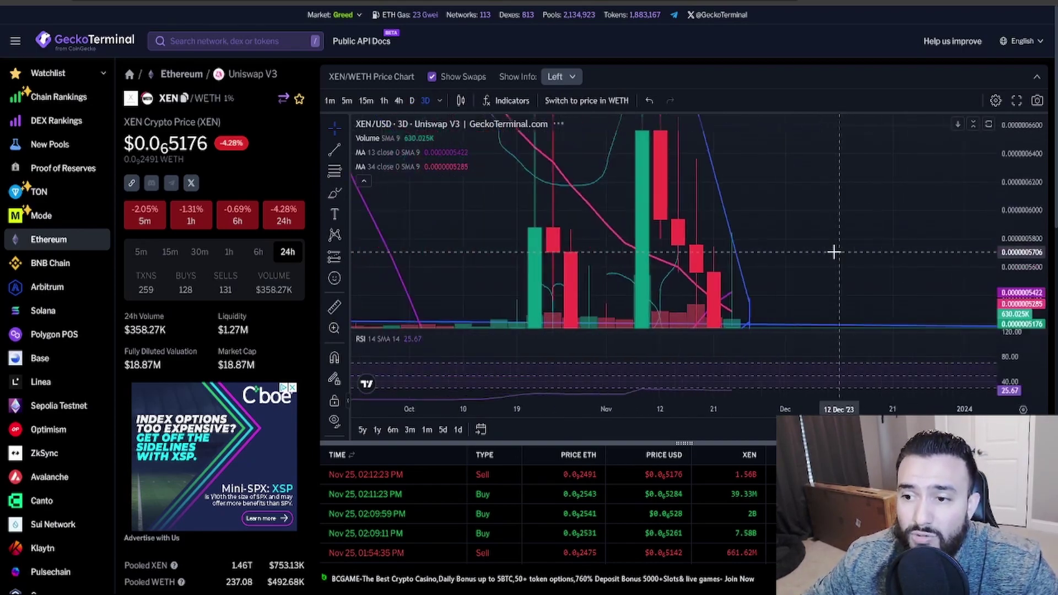
pyautogui.scroll(2, 1027, 225)
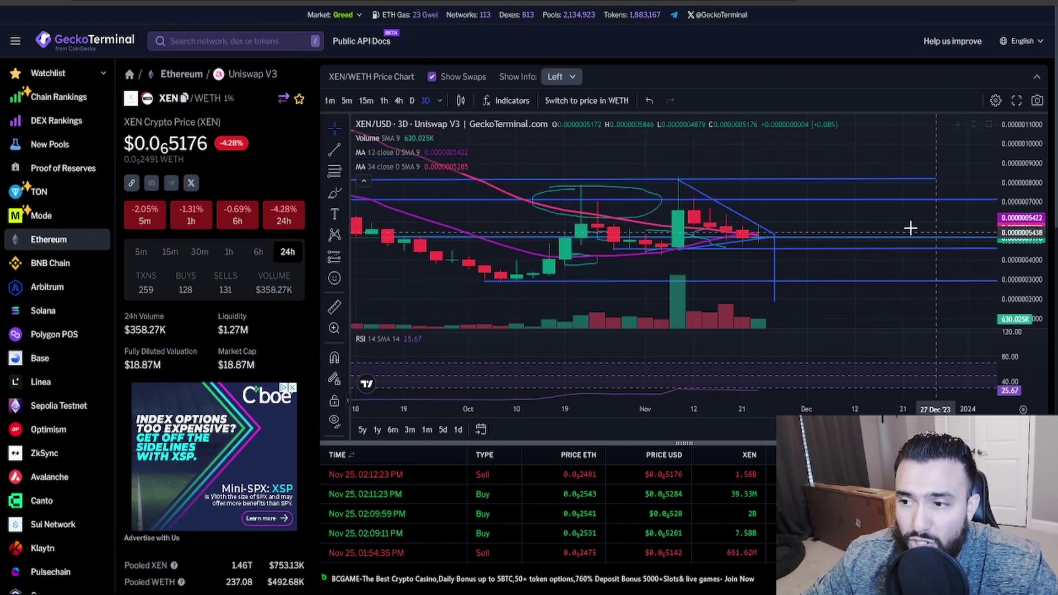
pyautogui.scroll(2, 1028, 225)
pyautogui.scroll(2, 1029, 190)
pyautogui.scroll(2, 1029, 190)
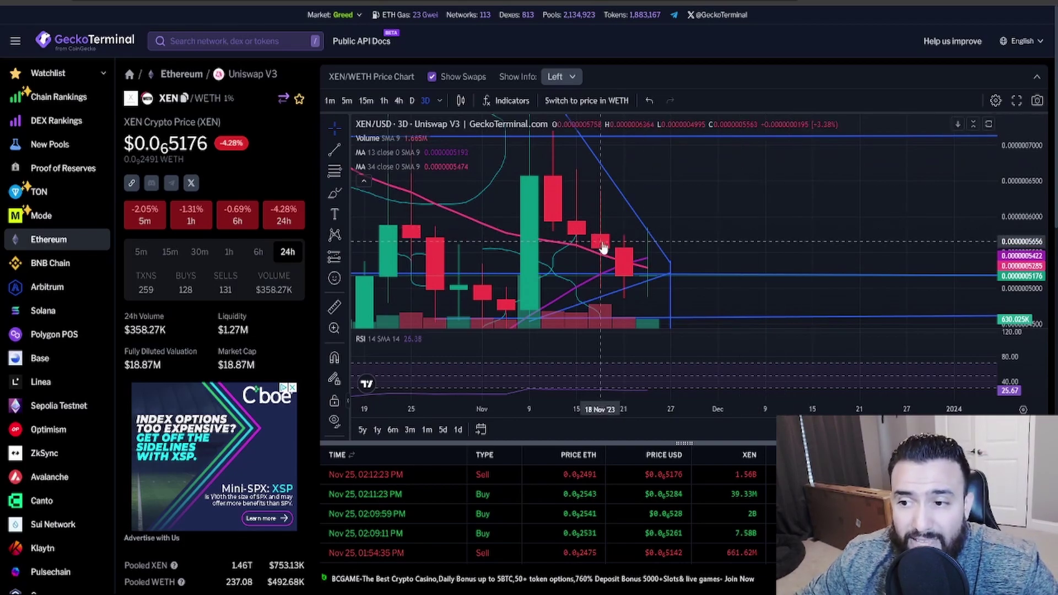
pyautogui.scroll(-3, 794, 215)
pyautogui.scroll(-3, 794, 215)
pyautogui.moveTo(1032, 192); pyautogui.dragTo(1032, 248)
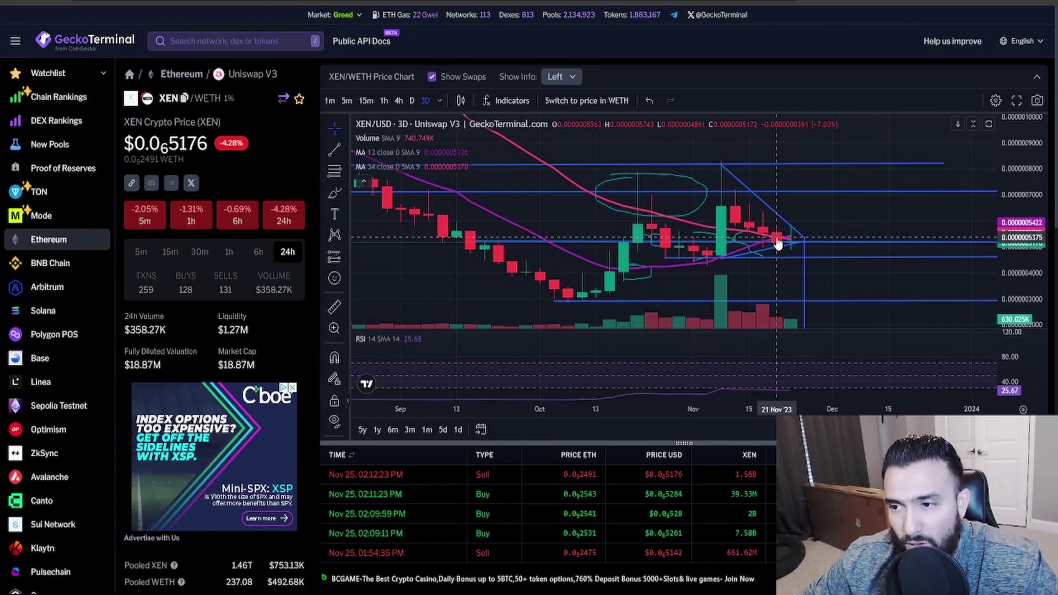
pyautogui.moveTo(819, 250); pyautogui.dragTo(678, 248)
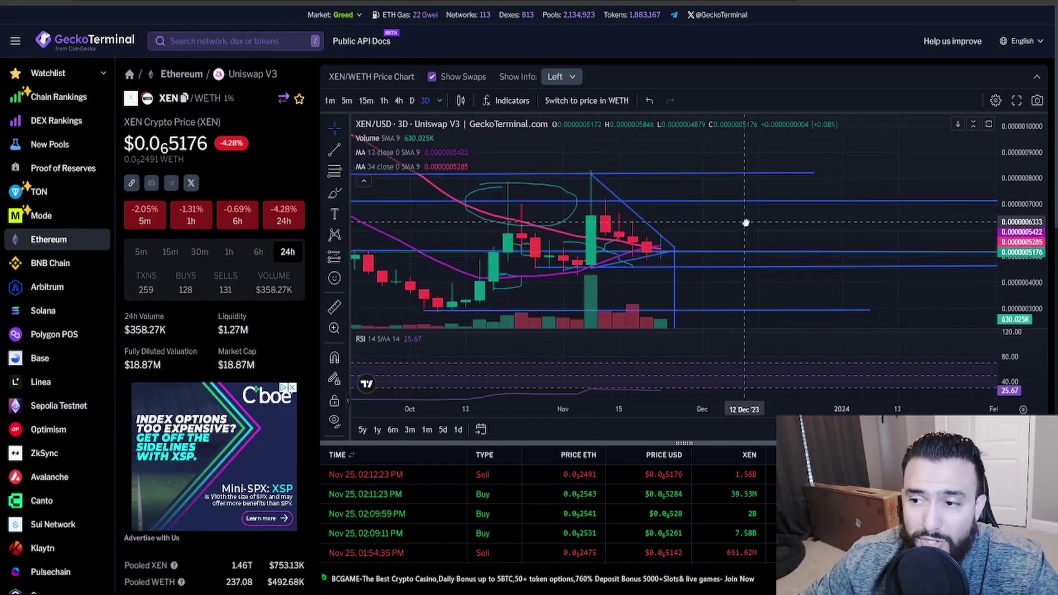
pyautogui.moveTo(1028, 239)
pyautogui.mouseDown()
pyautogui.moveTo(1027, 207)
pyautogui.moveTo(1028, 249)
pyautogui.mouseUp()
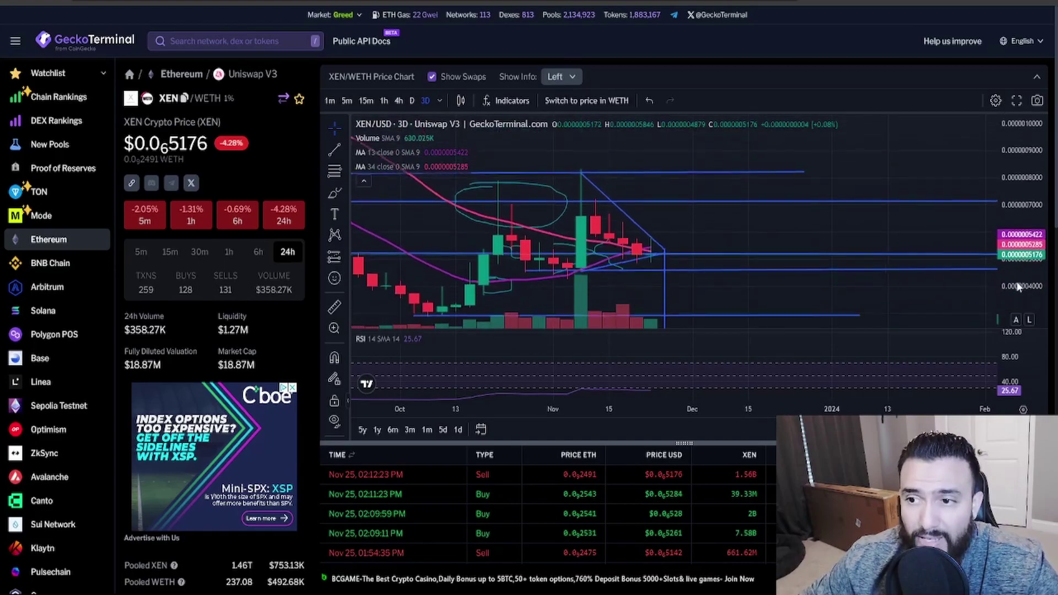
# - Switch back to 1-day candles, framing mid-November to mid-December beside the triangle apex
pyautogui.click(440, 102)
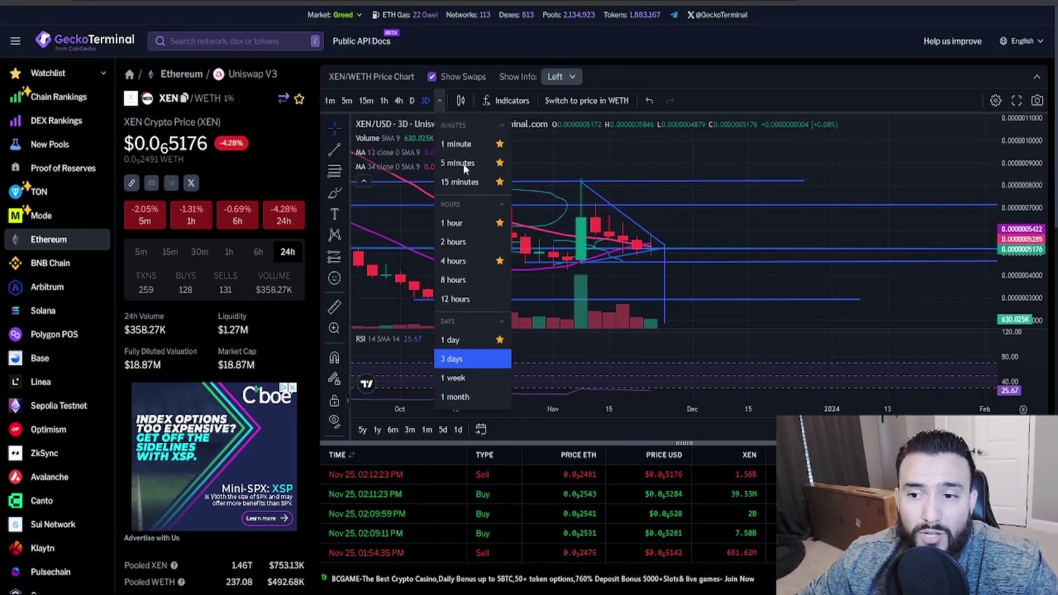
pyautogui.click(465, 341)
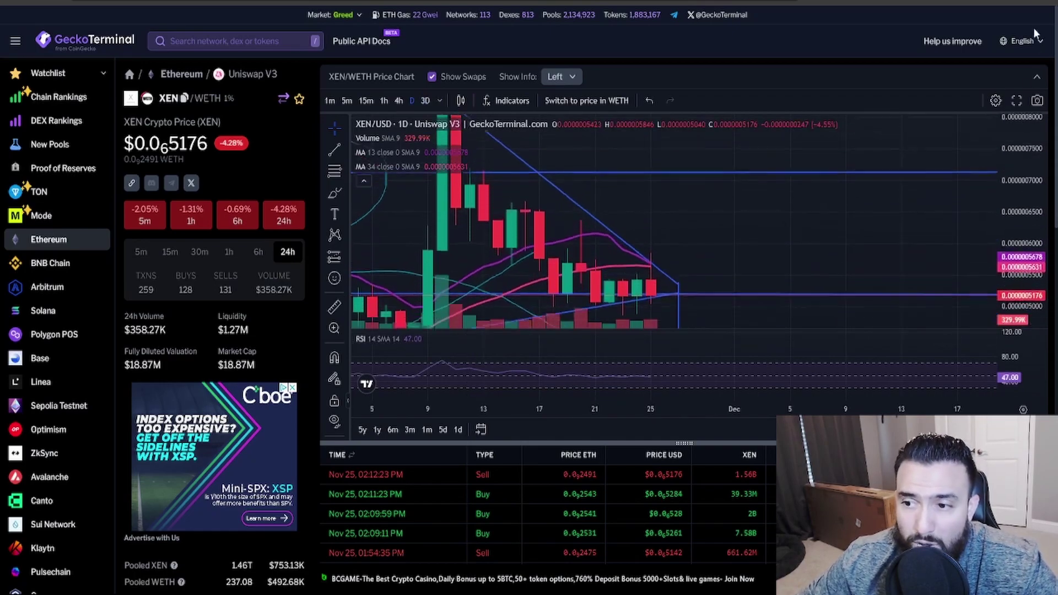
pyautogui.moveTo(861, 202); pyautogui.dragTo(600, 253)
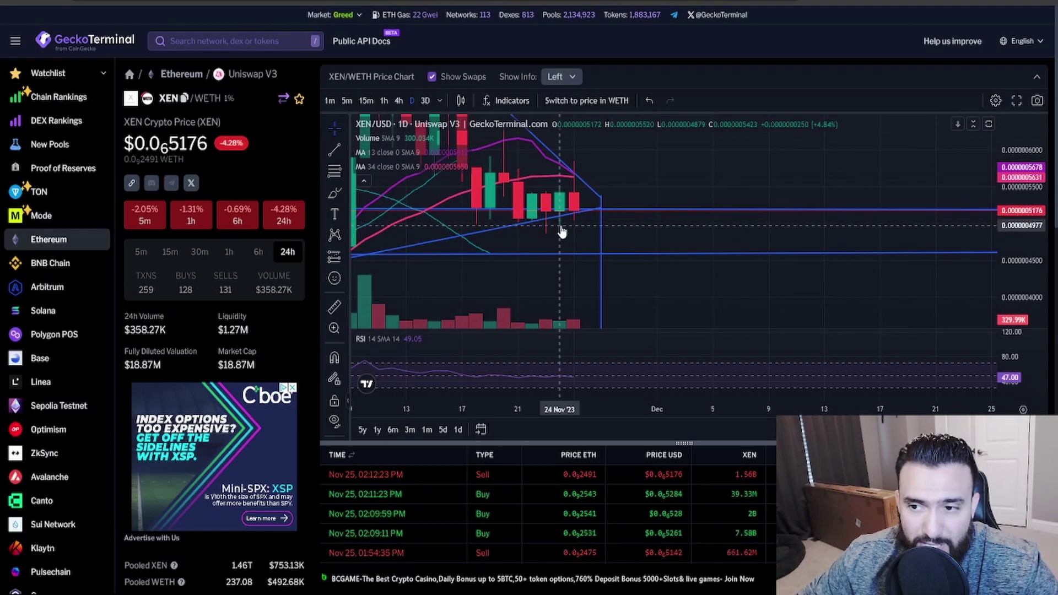
pyautogui.scroll(-2, 562, 232)
pyautogui.scroll(3, 763, 263)
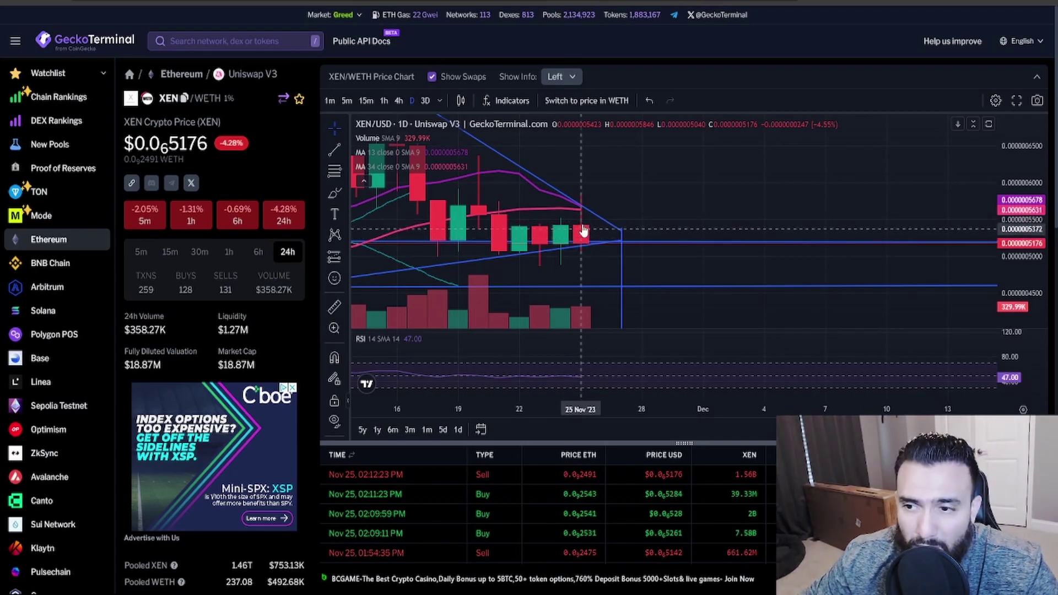
pyautogui.moveTo(584, 234); pyautogui.dragTo(565, 240)
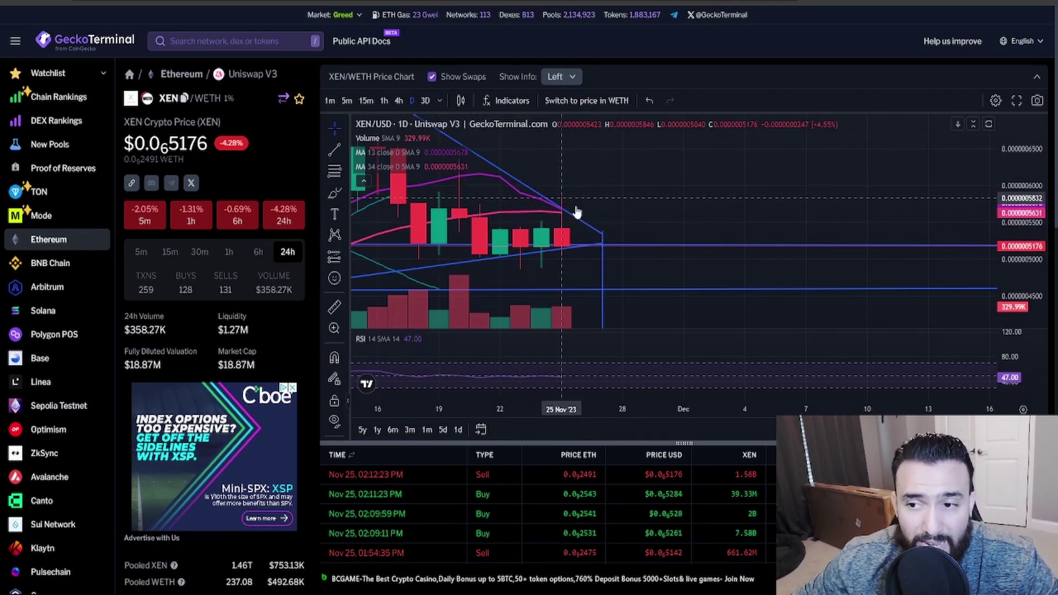
pyautogui.moveTo(703, 167); pyautogui.dragTo(684, 168)
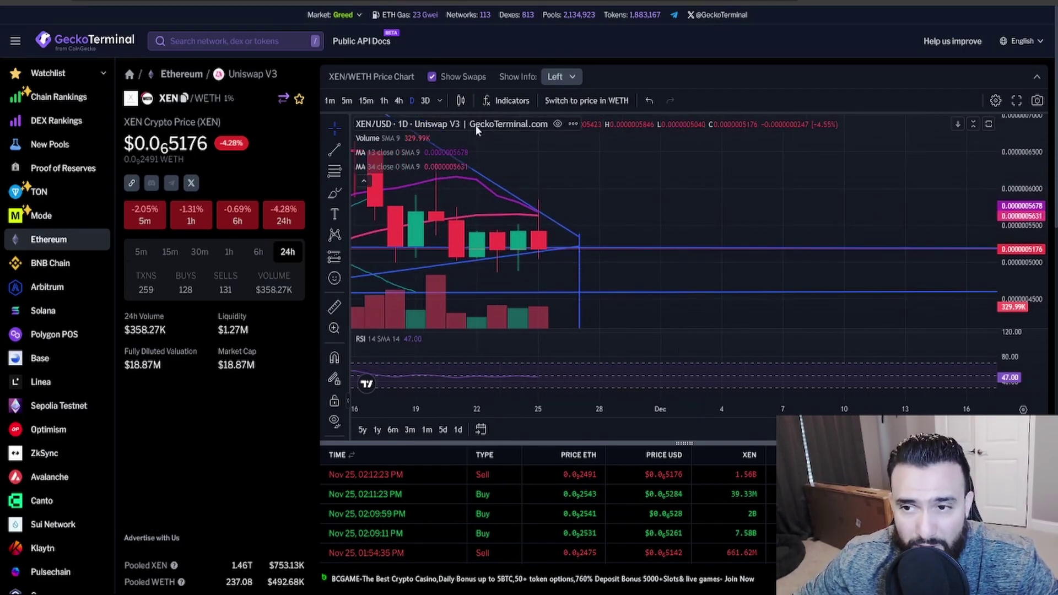
# - Select 3-day candles and rescale to show October through February 2024 with all drawings
pyautogui.click(426, 101)
pyautogui.click(438, 356)
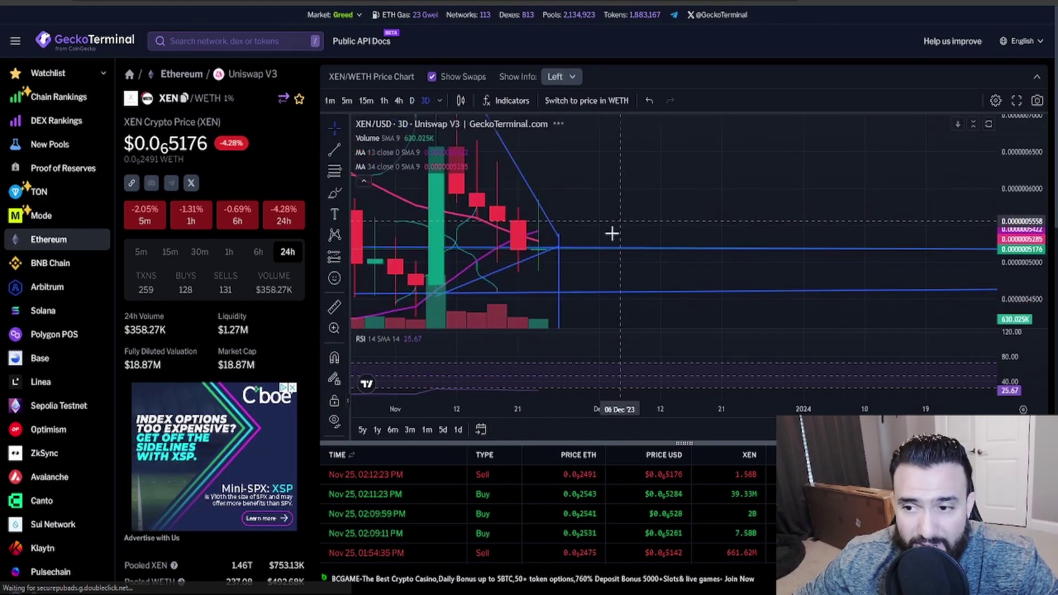
pyautogui.scroll(-2, 539, 210)
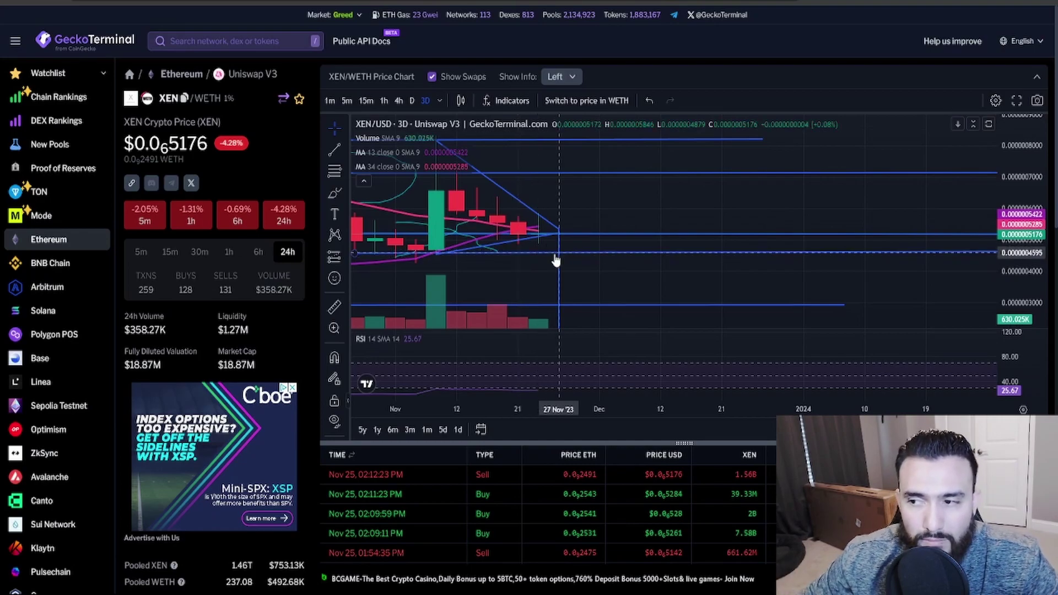
pyautogui.moveTo(1025, 207); pyautogui.dragTo(1052, 143)
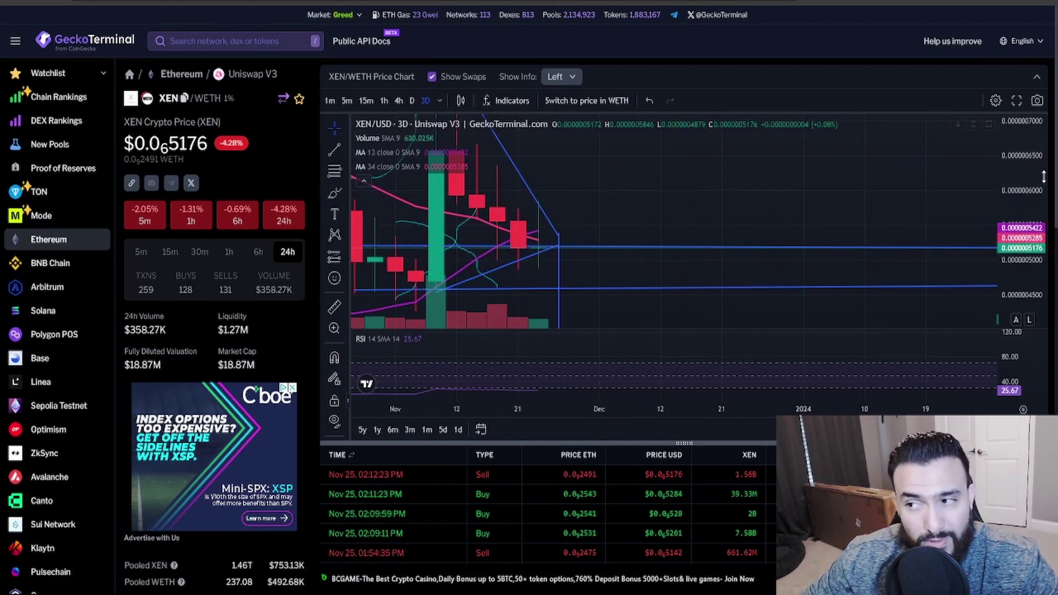
pyautogui.scroll(-3, 1021, 249)
pyautogui.scroll(3, 1021, 248)
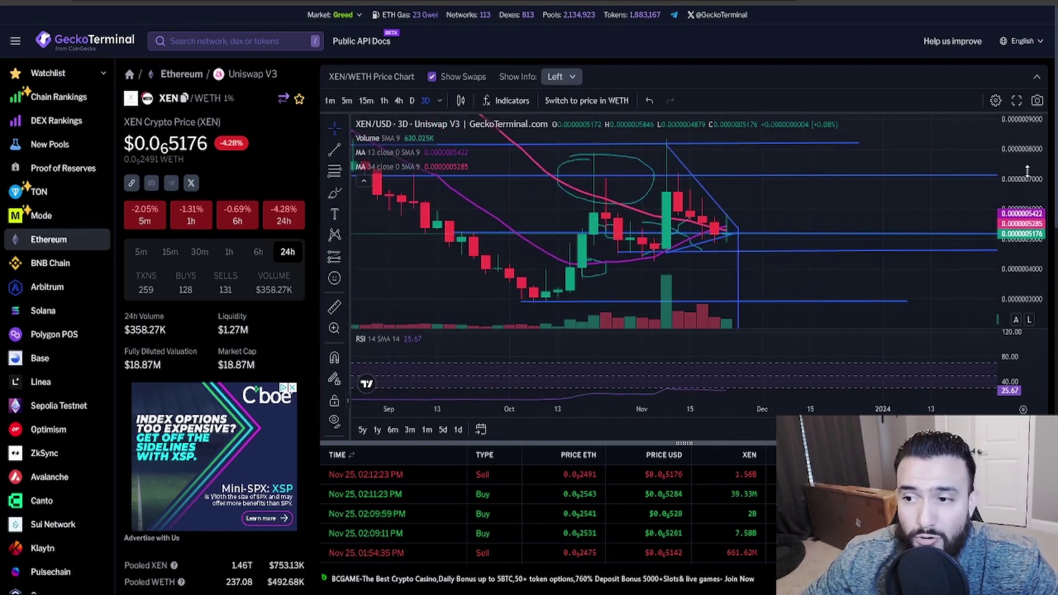
pyautogui.scroll(-4, 794, 298)
pyautogui.moveTo(794, 297); pyautogui.dragTo(817, 306)
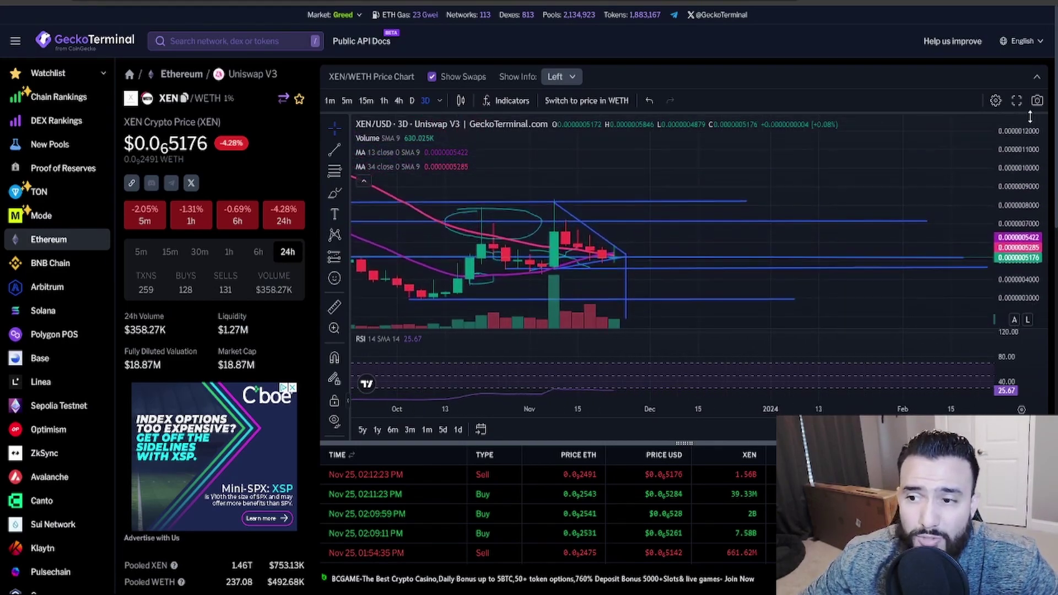
pyautogui.scroll(3, 1021, 248)
pyautogui.moveTo(781, 197); pyautogui.dragTo(777, 165)
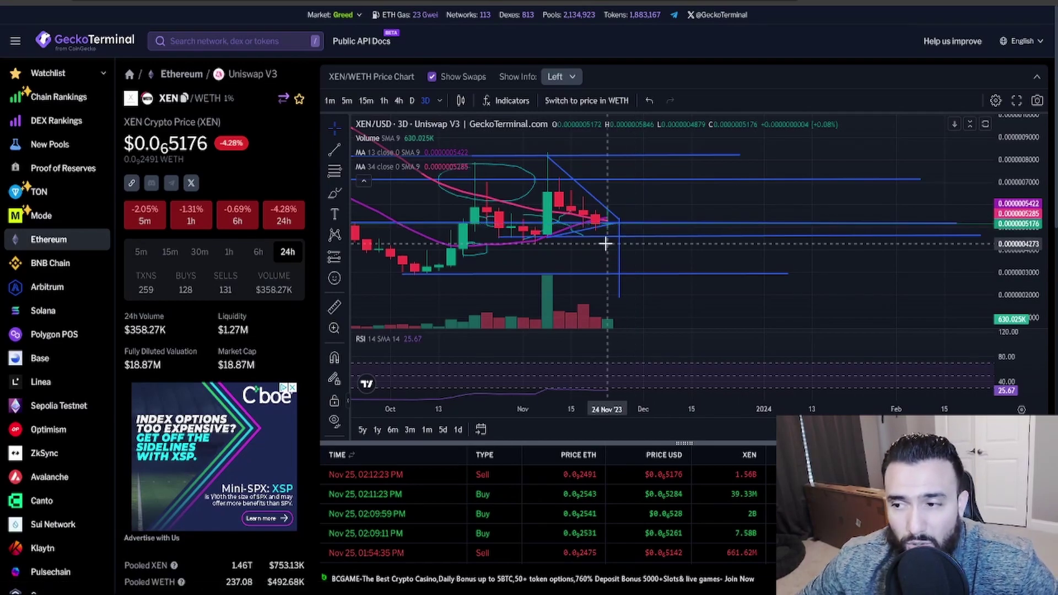
pyautogui.scroll(-1, 682, 265)
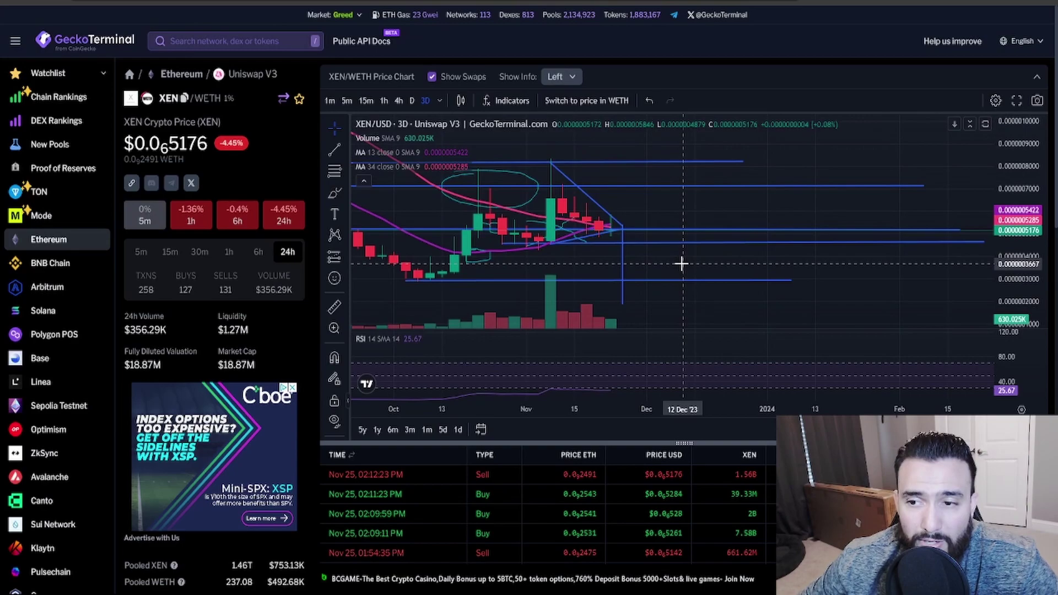